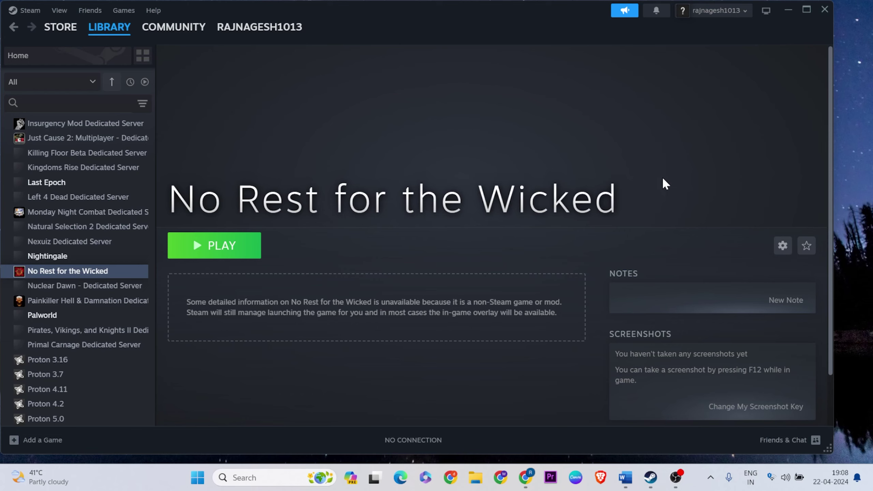
# - Minimize Steam, review the three-fix list in v.docx, then minimize Word to reveal the desktop
pyautogui.click(782, 12)
pyautogui.click(625, 478)
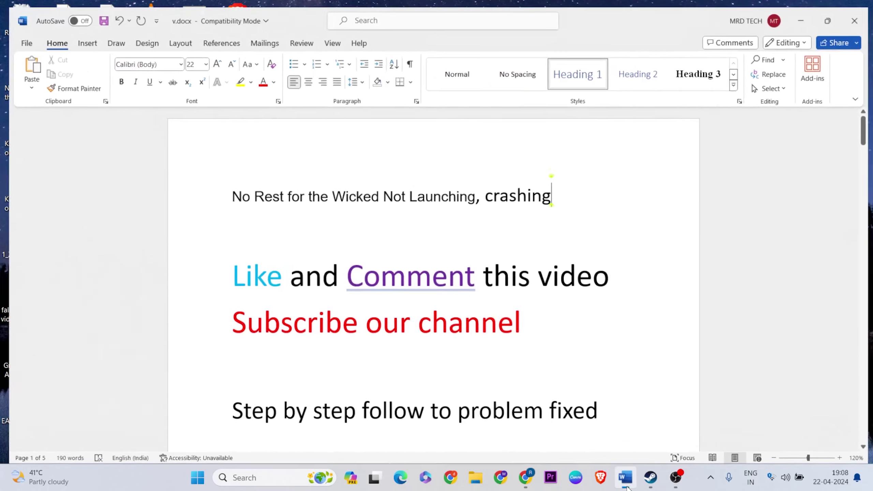
pyautogui.scroll(-5, 295, 280)
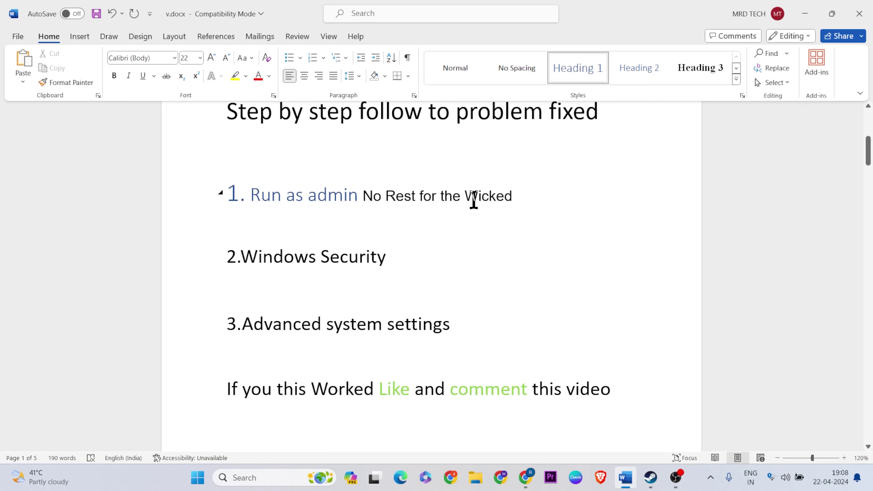
pyautogui.click(806, 10)
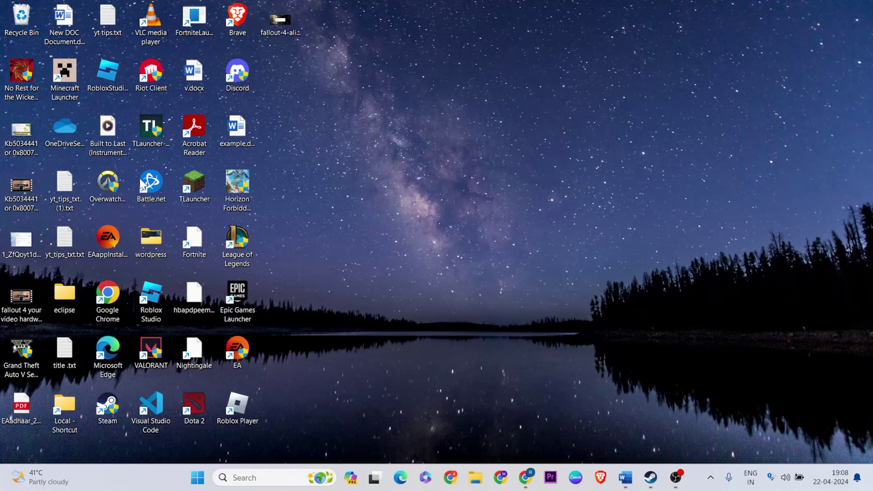
# - In the game setup file's Properties, enable Windows 8 compatibility mode, disable fullscreen optimizations, and apply
pyautogui.rightClick(19, 75)
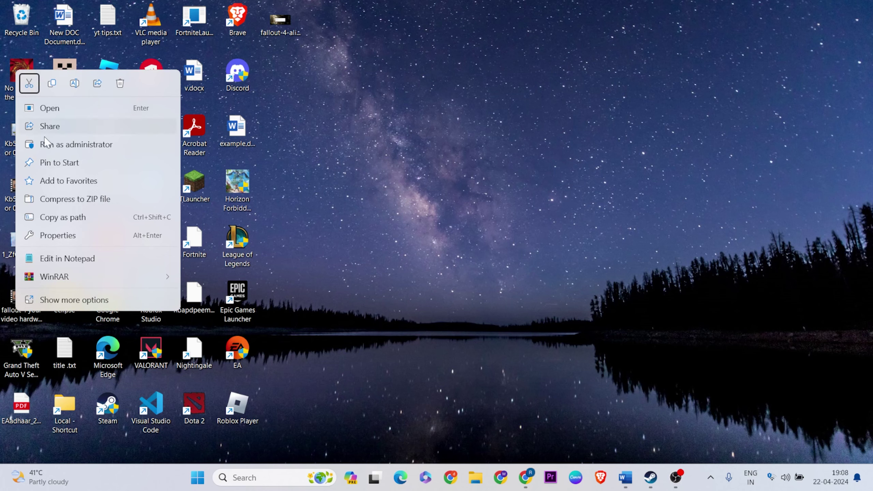
pyautogui.click(74, 236)
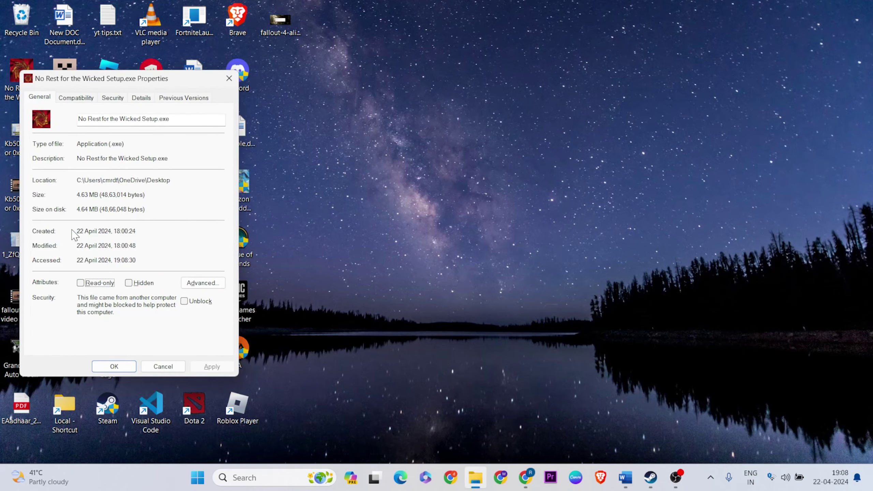
pyautogui.click(77, 99)
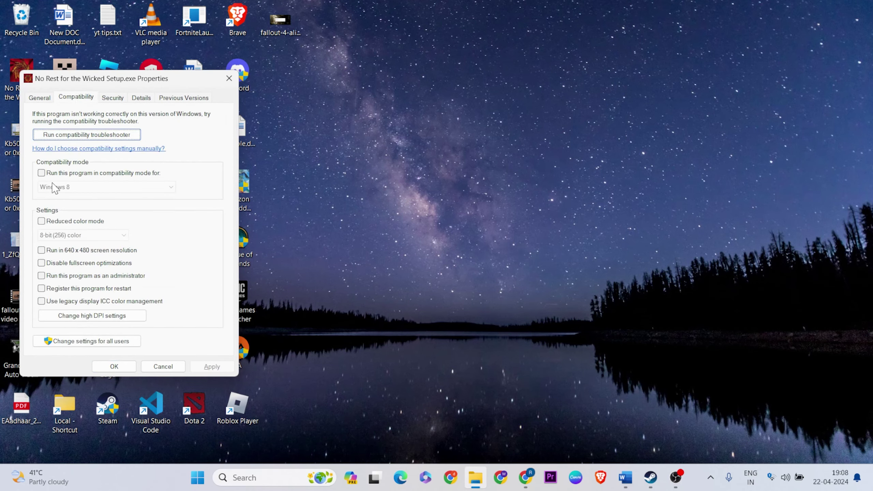
pyautogui.click(42, 174)
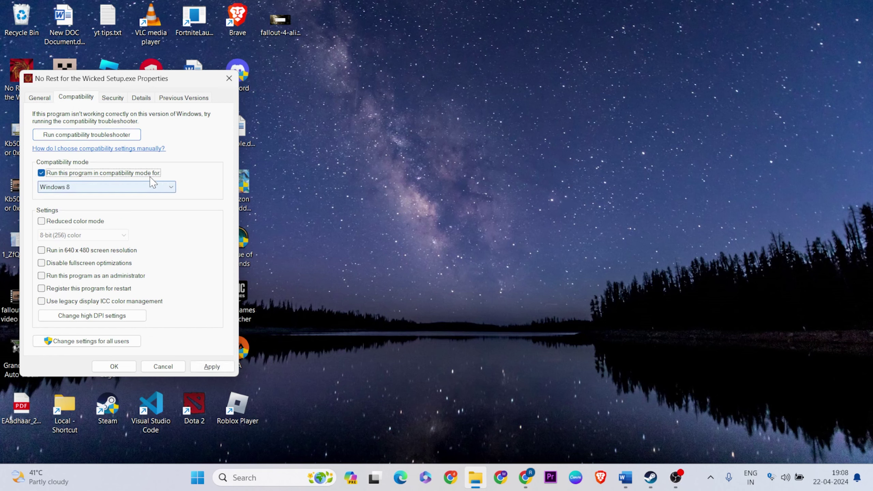
pyautogui.click(134, 188)
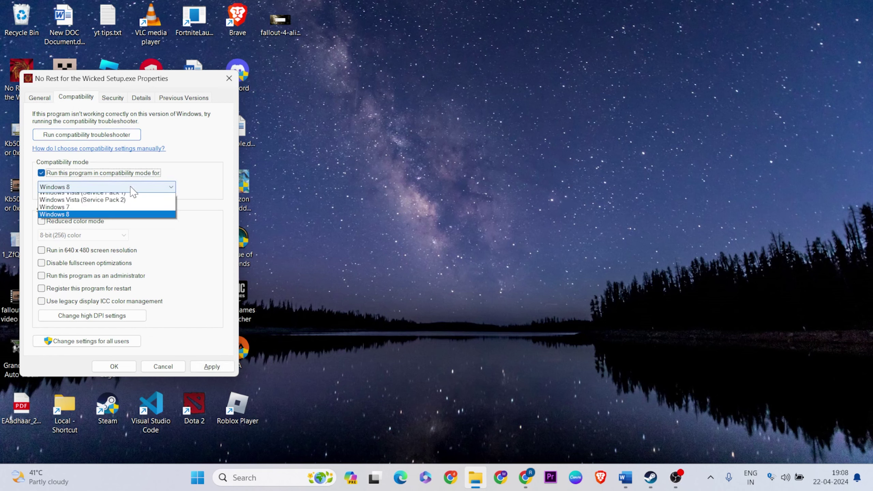
pyautogui.click(124, 258)
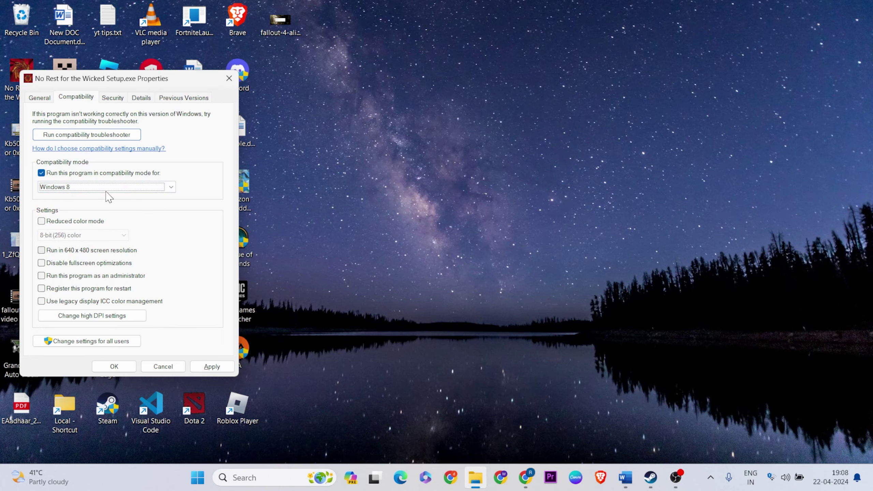
pyautogui.click(41, 263)
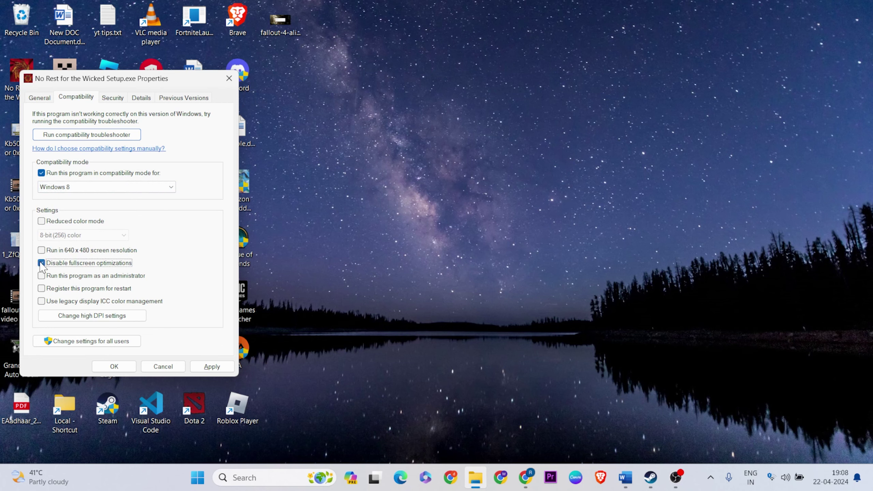
pyautogui.click(228, 368)
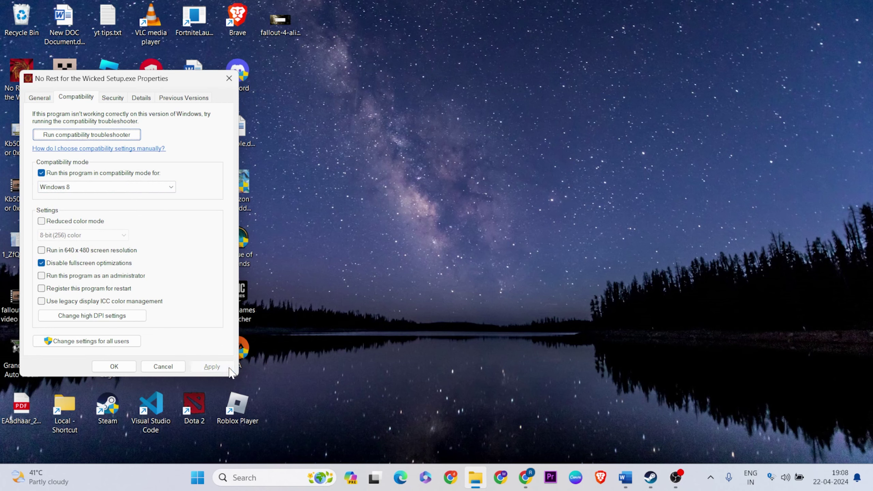
pyautogui.click(105, 368)
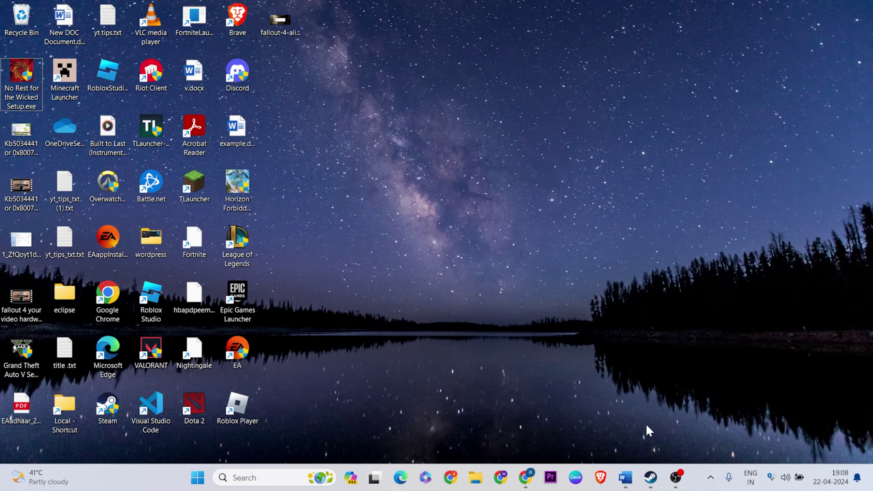
# - Bring the Word notes back up and search Windows for 'windows'
pyautogui.click(625, 476)
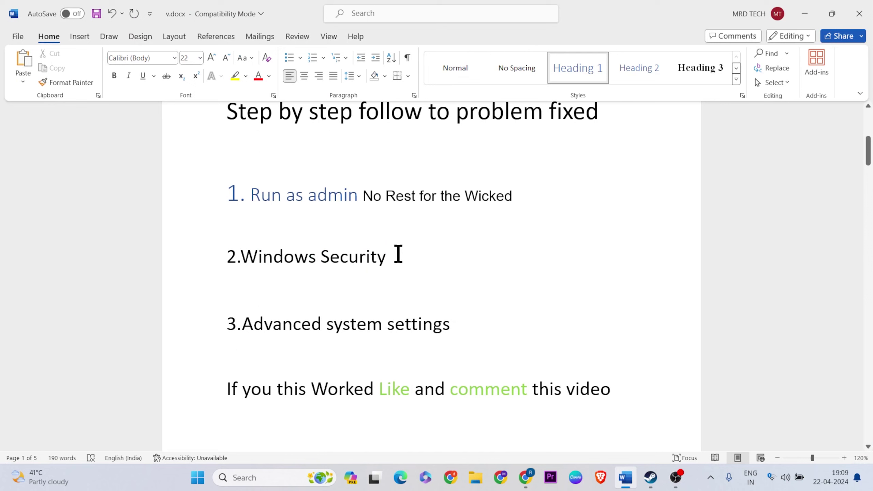
pyautogui.click(266, 477)
pyautogui.write('w')
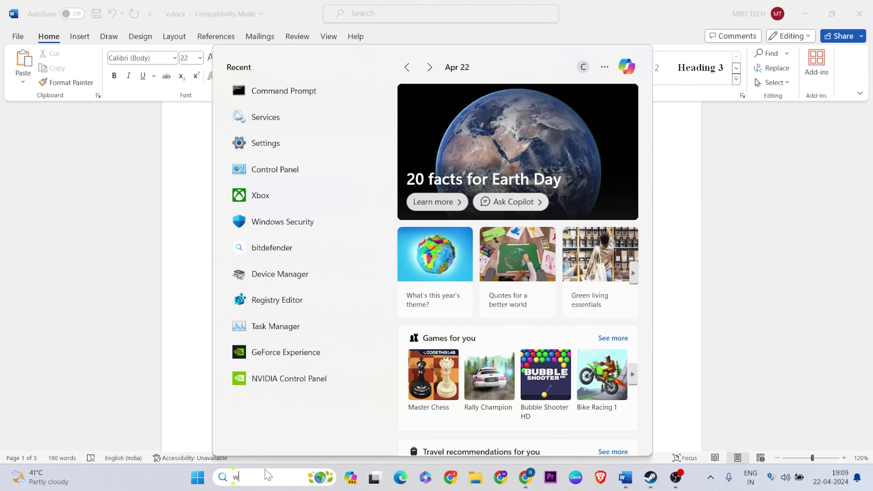
pyautogui.write('indows')
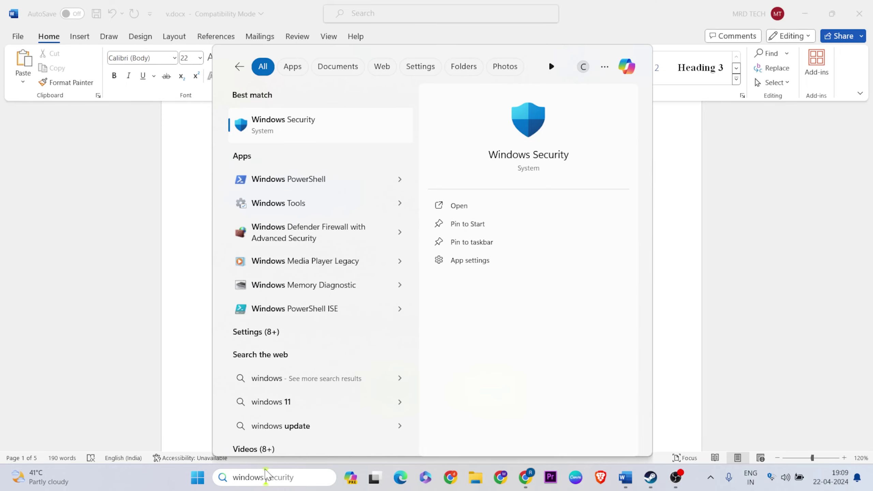
# - Open Windows Security's Virus & threat protection settings and turn Real-time protection off
pyautogui.click(327, 121)
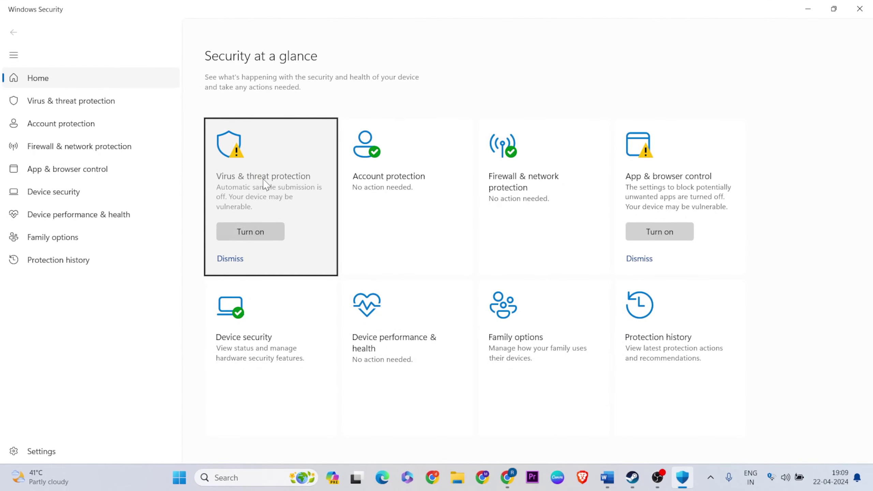
pyautogui.click(285, 187)
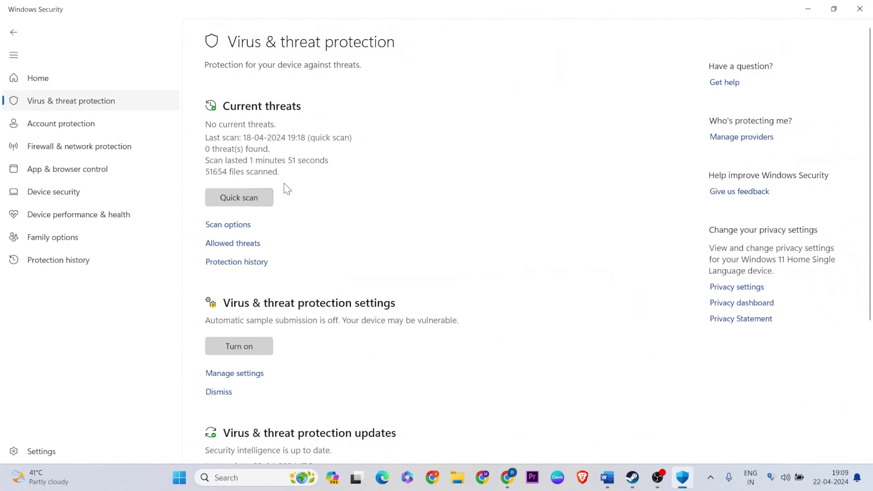
pyautogui.click(253, 374)
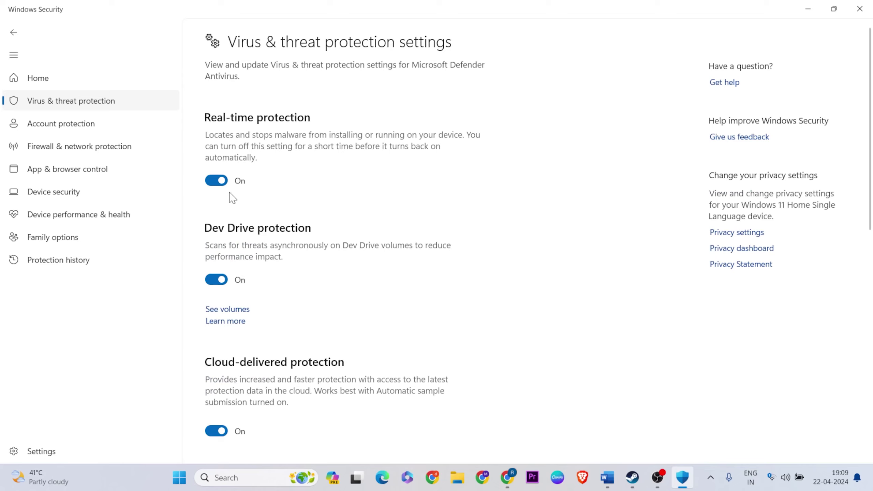
pyautogui.click(217, 180)
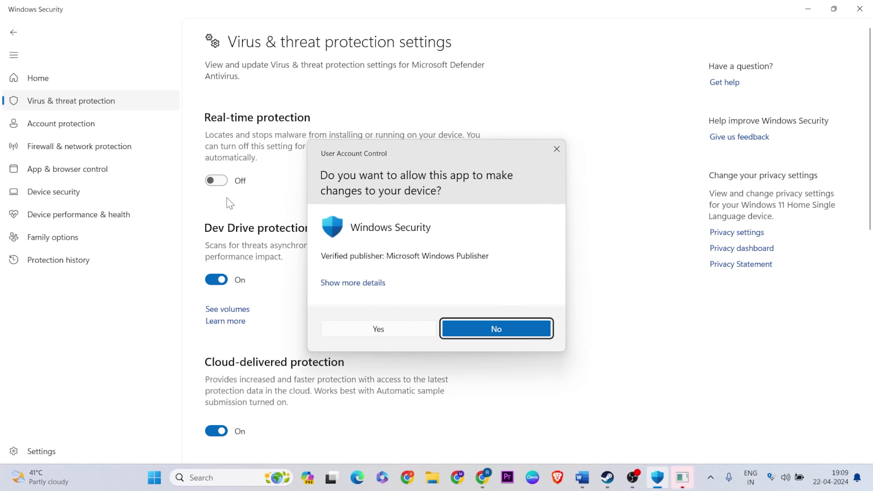
pyautogui.click(384, 327)
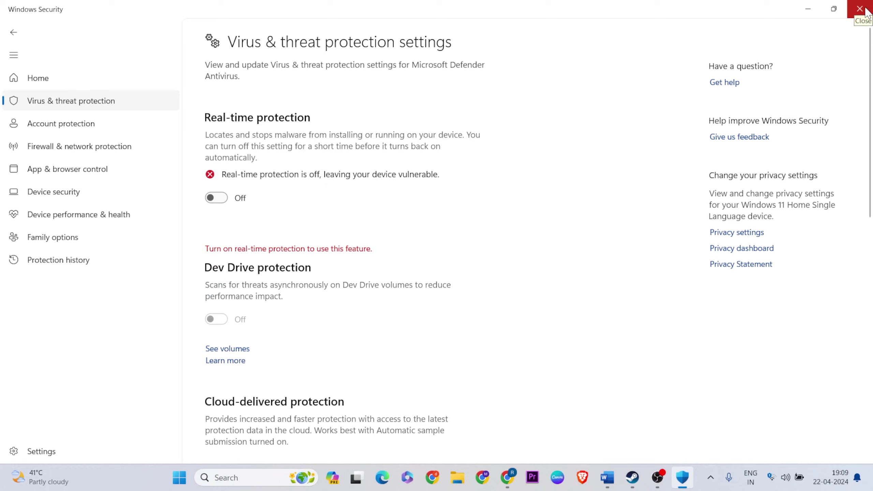
# - Open the Controlled folder access (ransomware protection) settings, then close Windows Security
pyautogui.scroll(-3, 742, 168)
pyautogui.scroll(-12, 742, 167)
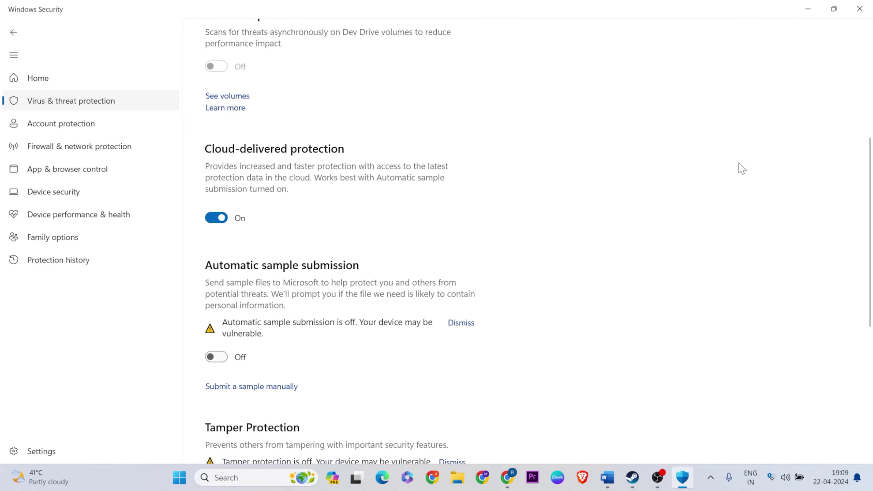
pyautogui.scroll(1, 741, 168)
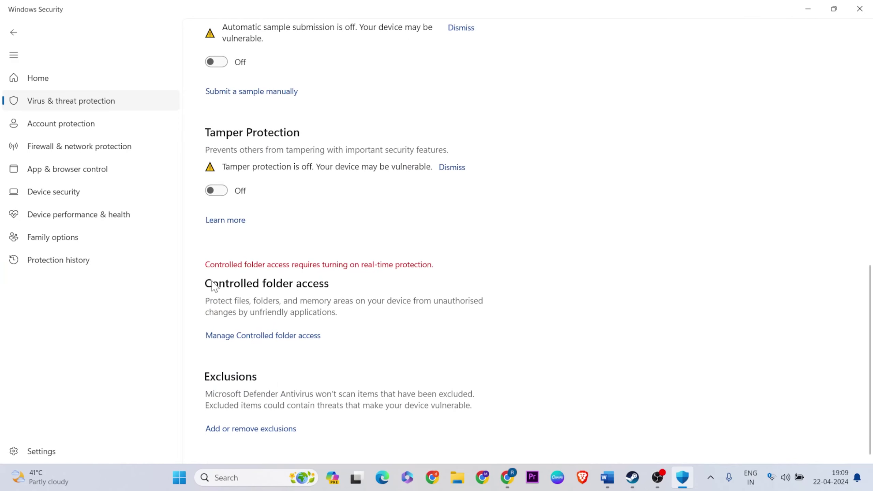
pyautogui.click(286, 343)
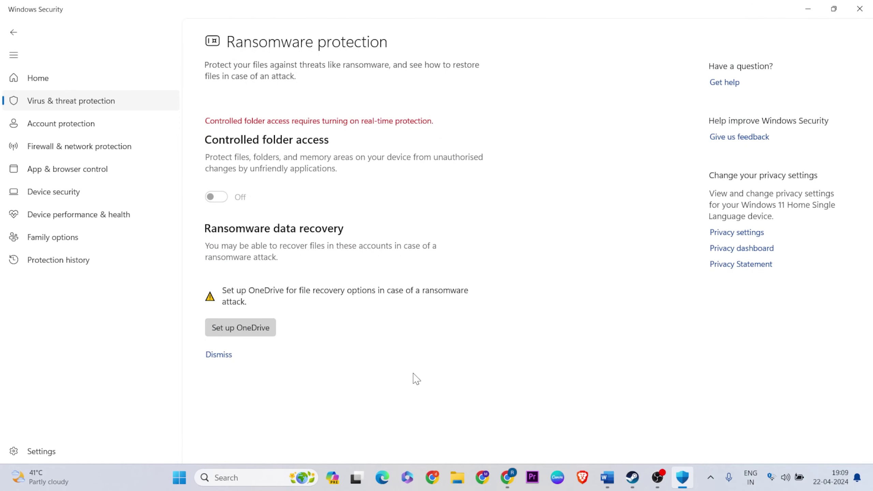
pyautogui.click(859, 8)
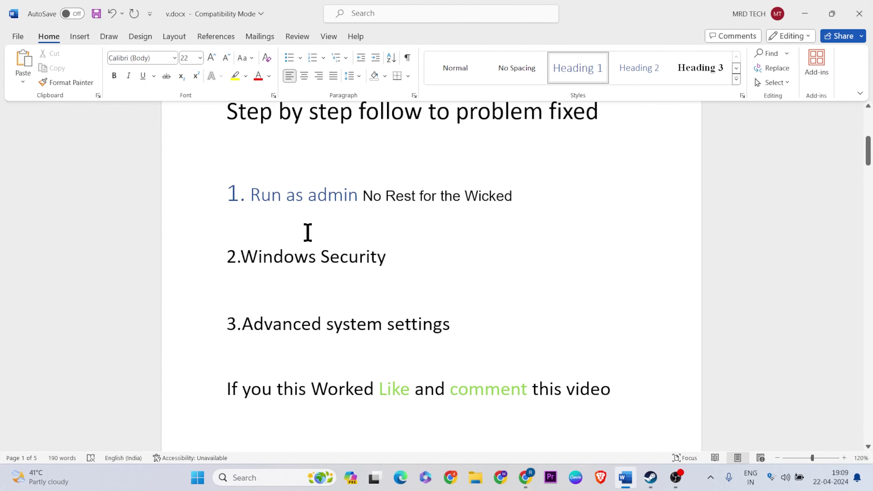
# - Scroll through the v.docx fix list and open Windows Search from the taskbar
pyautogui.scroll(2, 351, 211)
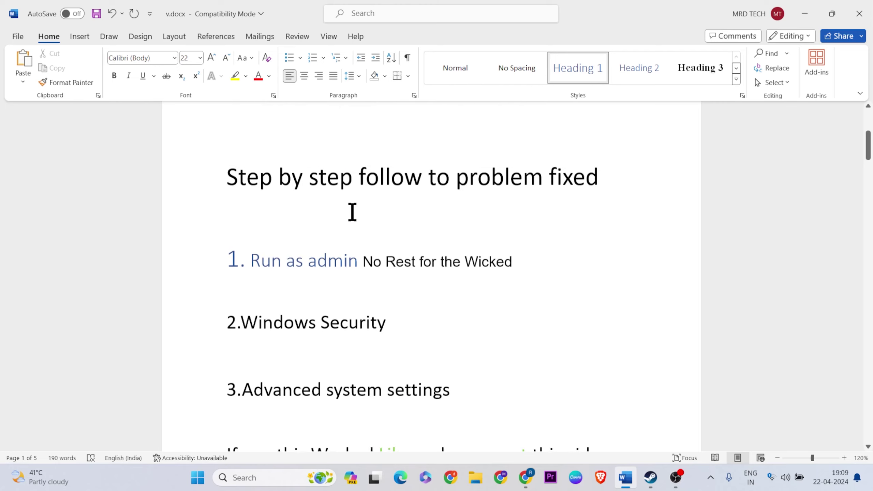
pyautogui.scroll(7, 429, 213)
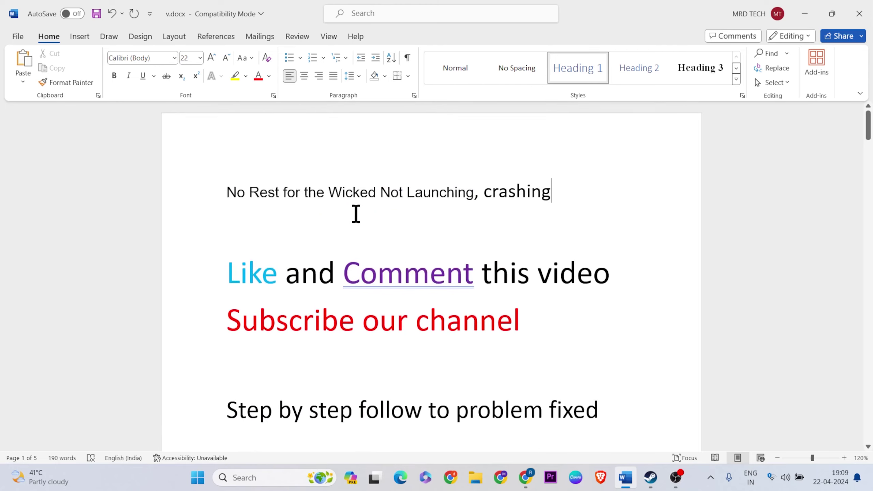
pyautogui.scroll(-8, 455, 242)
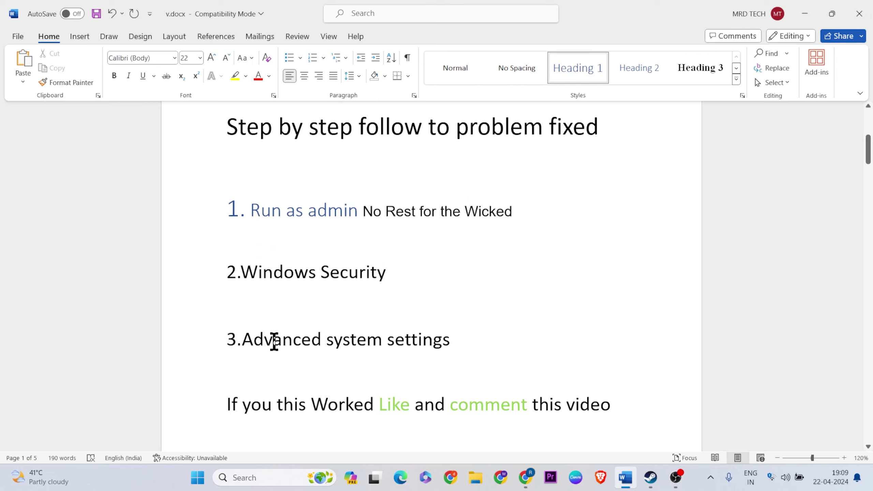
pyautogui.click(265, 479)
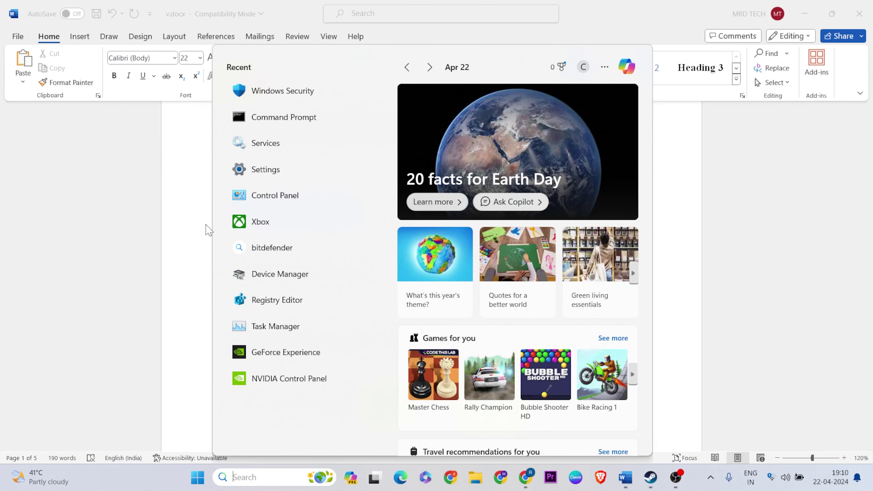
# - Search 'advanced' and open View advanced system settings
pyautogui.write('adv')
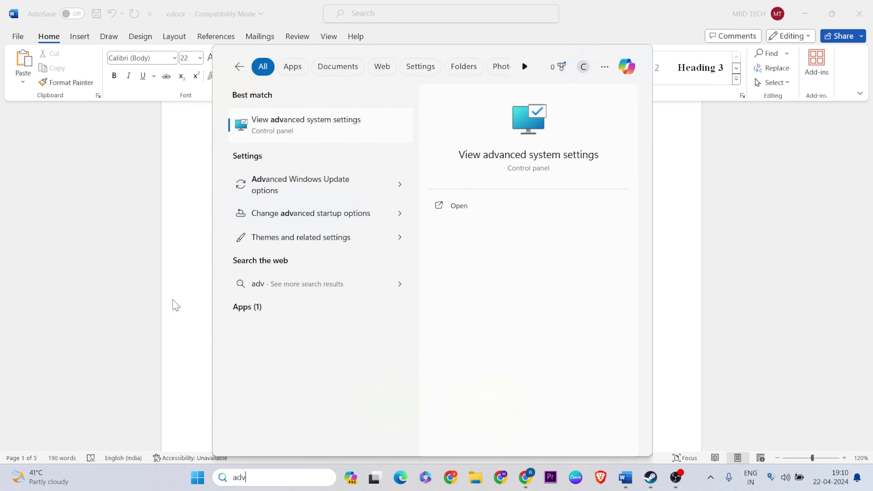
pyautogui.write('anced')
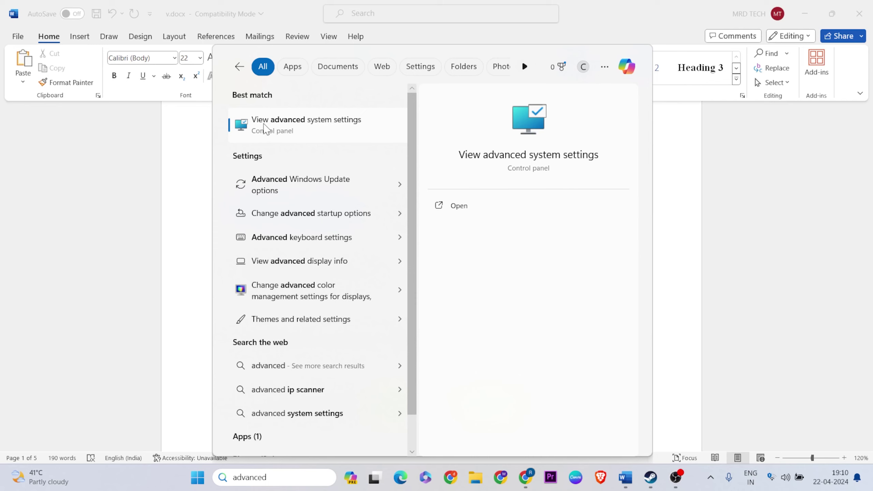
pyautogui.click(348, 132)
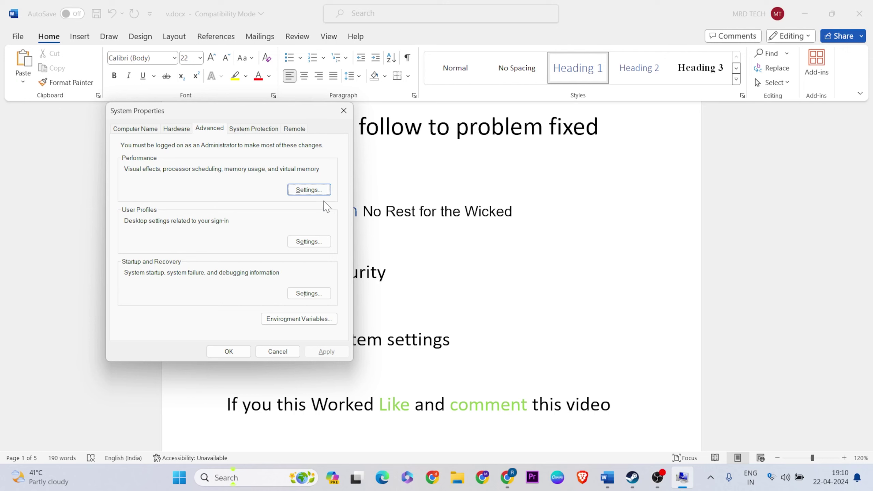
# - Give drive C: a custom paging file of 16384 MB initial and maximum size, then close Performance Options
pyautogui.click(308, 189)
pyautogui.click(184, 126)
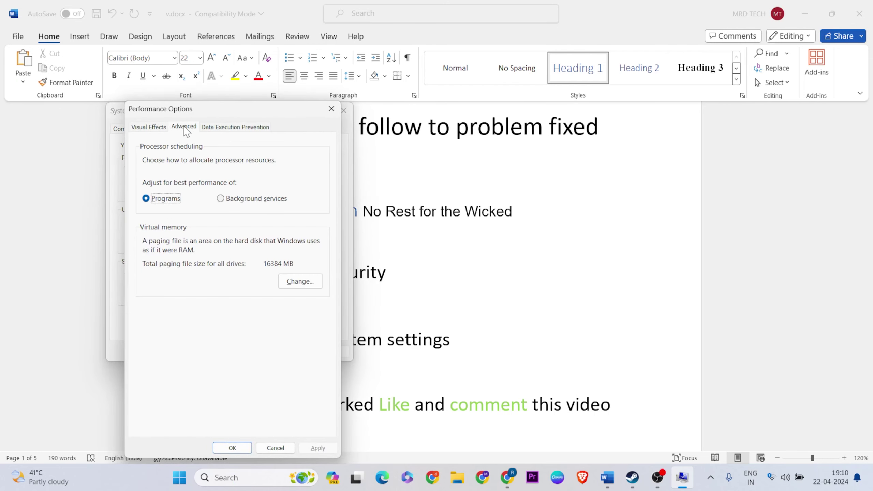
pyautogui.click(300, 281)
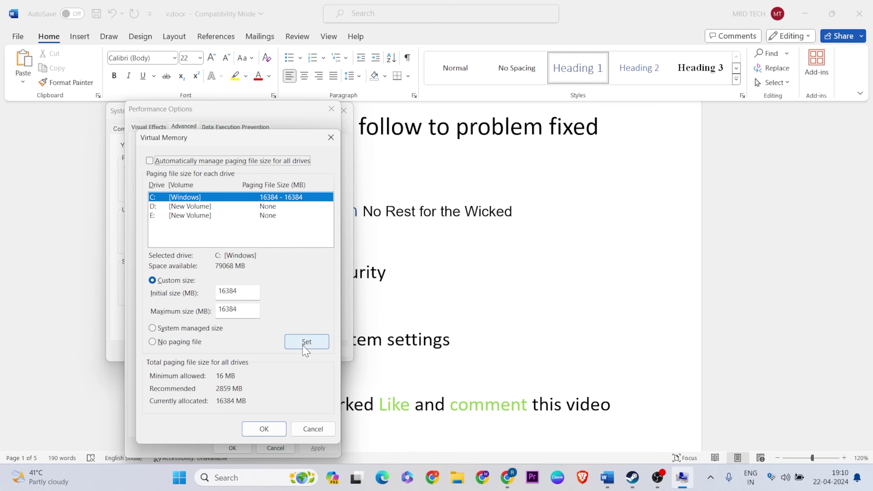
pyautogui.click(264, 430)
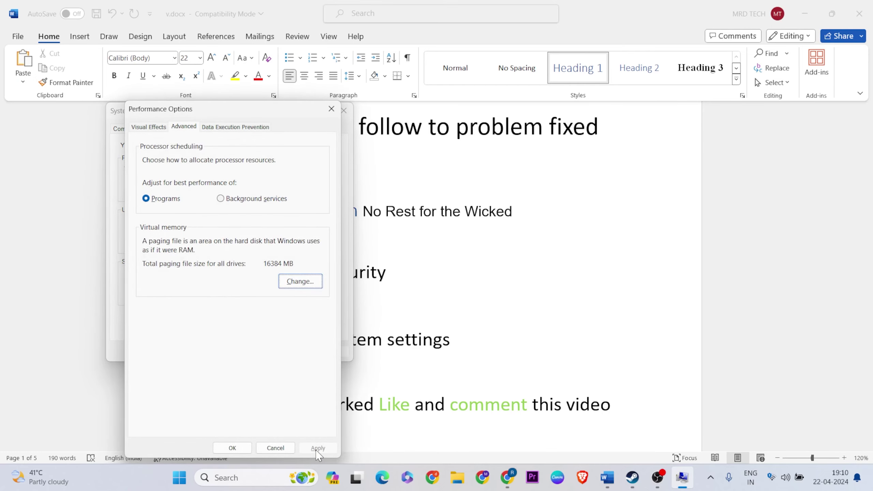
pyautogui.click(223, 446)
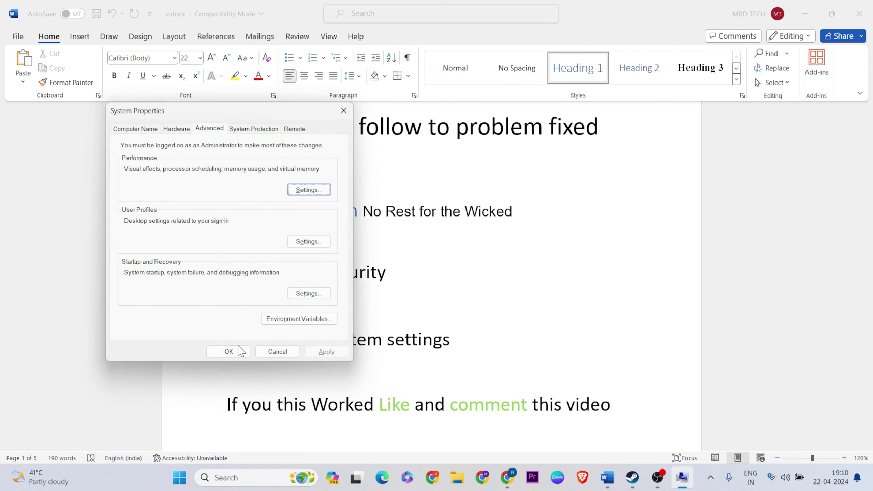
# - Close System Properties and scroll the Word notes back to the three-step fix list
pyautogui.click(342, 109)
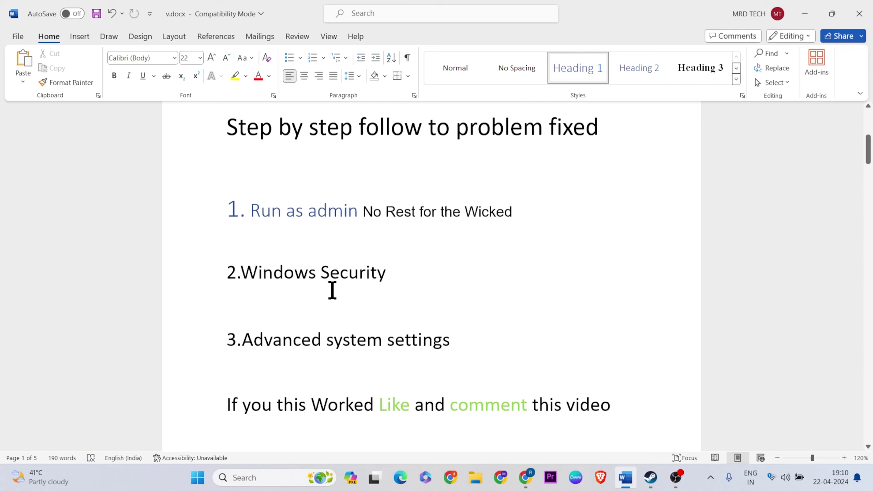
pyautogui.scroll(3, 333, 290)
pyautogui.scroll(4, 305, 203)
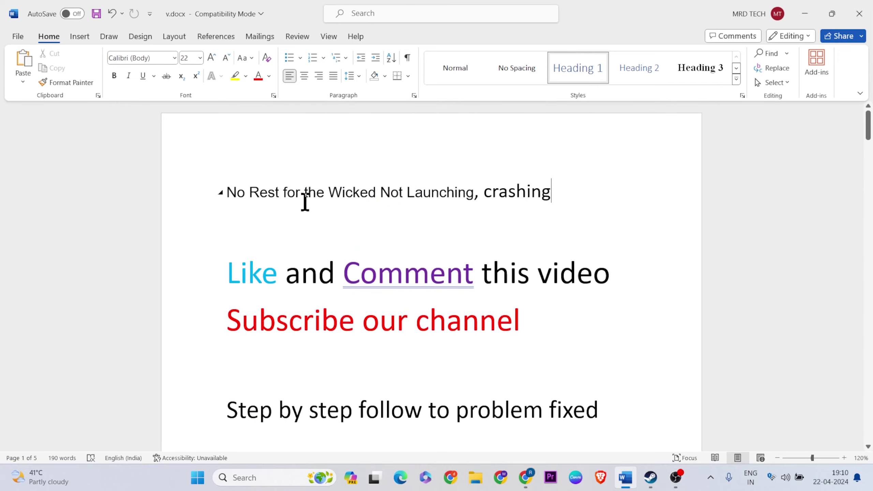
pyautogui.scroll(-7, 305, 203)
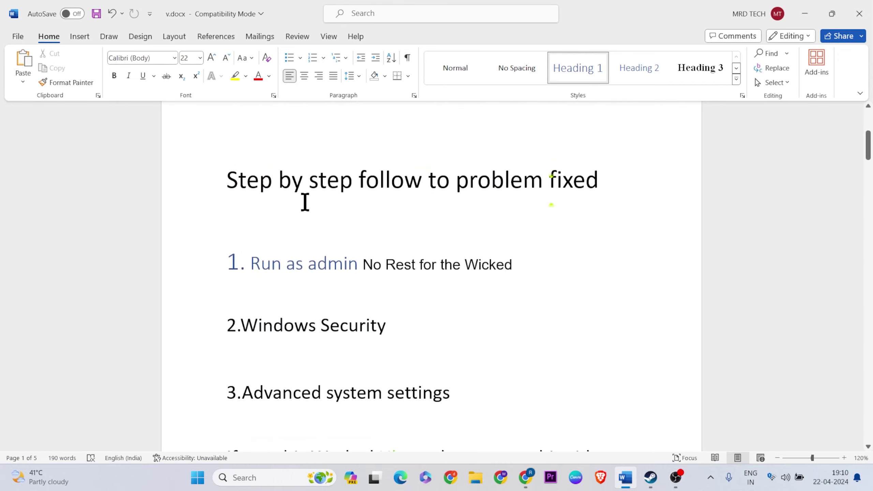
pyautogui.scroll(-2, 437, 326)
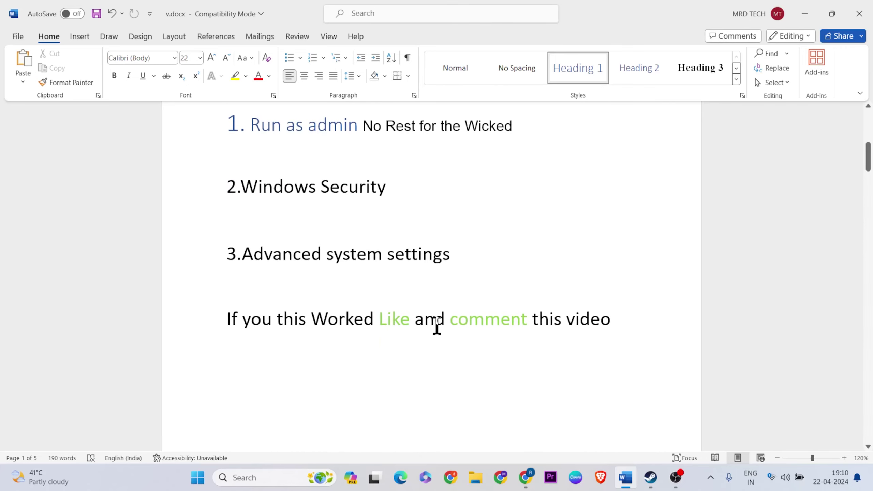